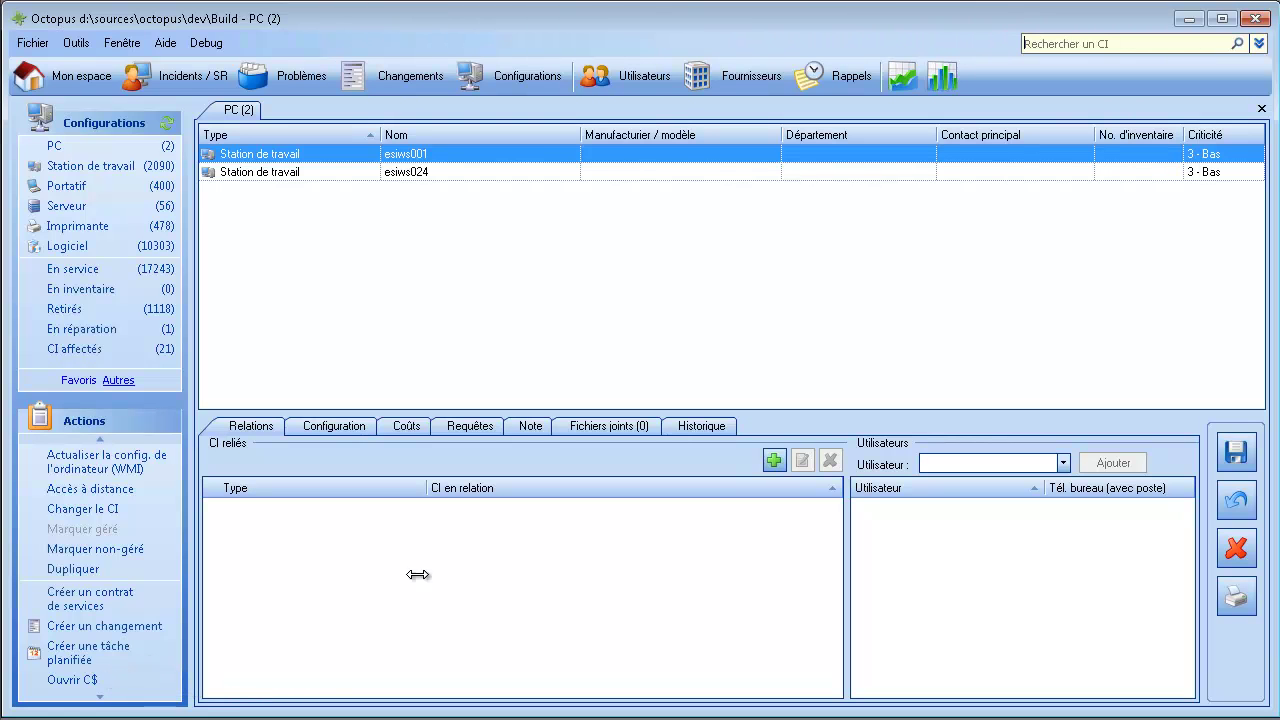
# Run the Ouvrir C$ command on workstation esiws024 and close the folder window it opens.
pyautogui.click(77, 46)
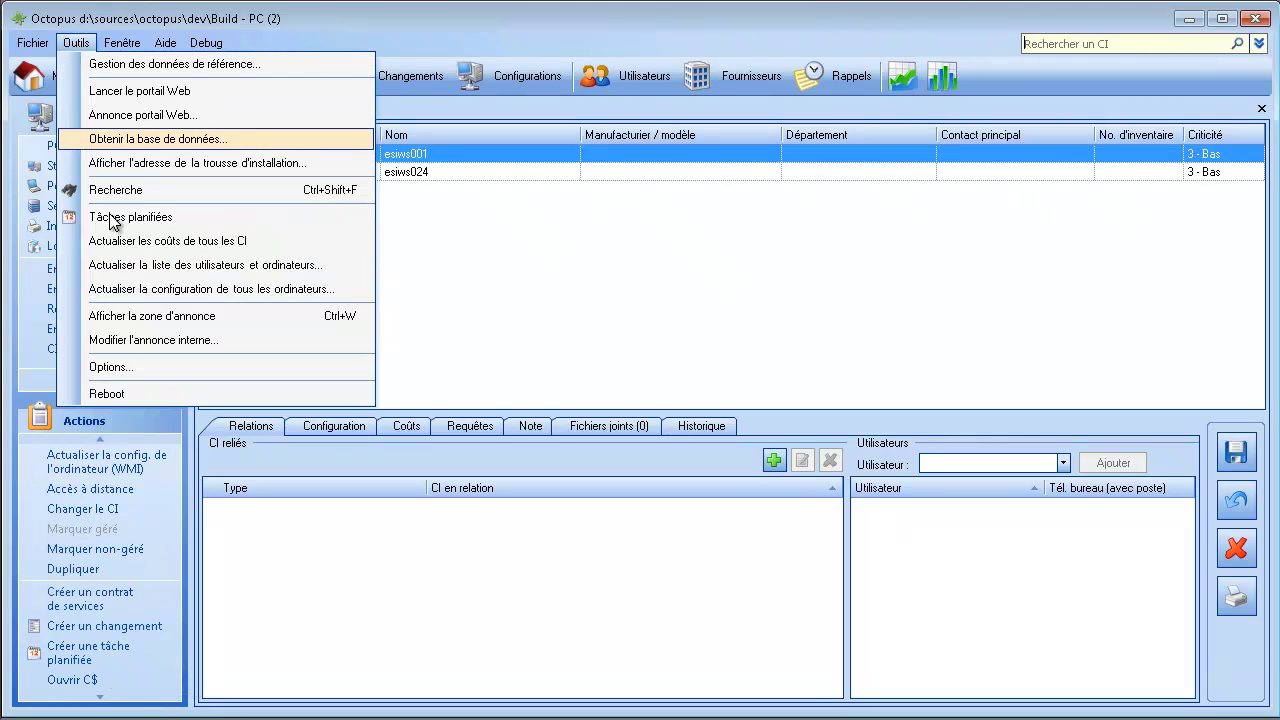
pyautogui.click(127, 400)
pyautogui.click(340, 173)
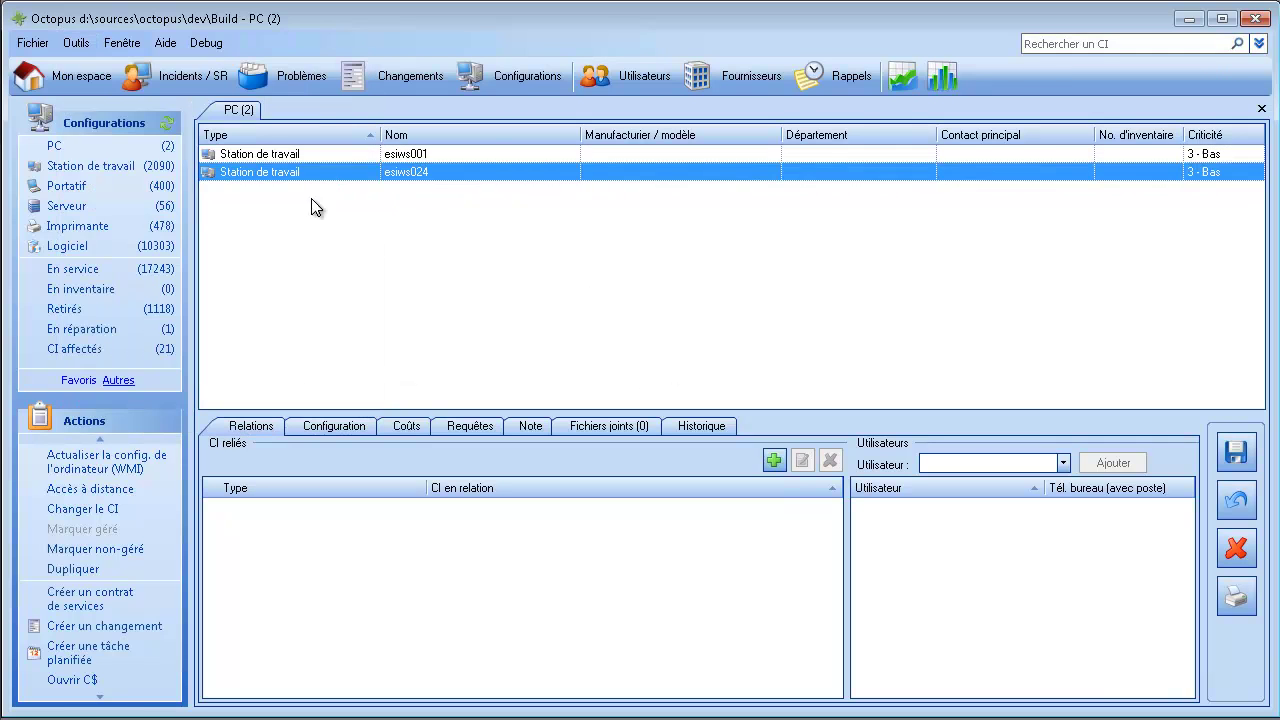
pyautogui.click(76, 681)
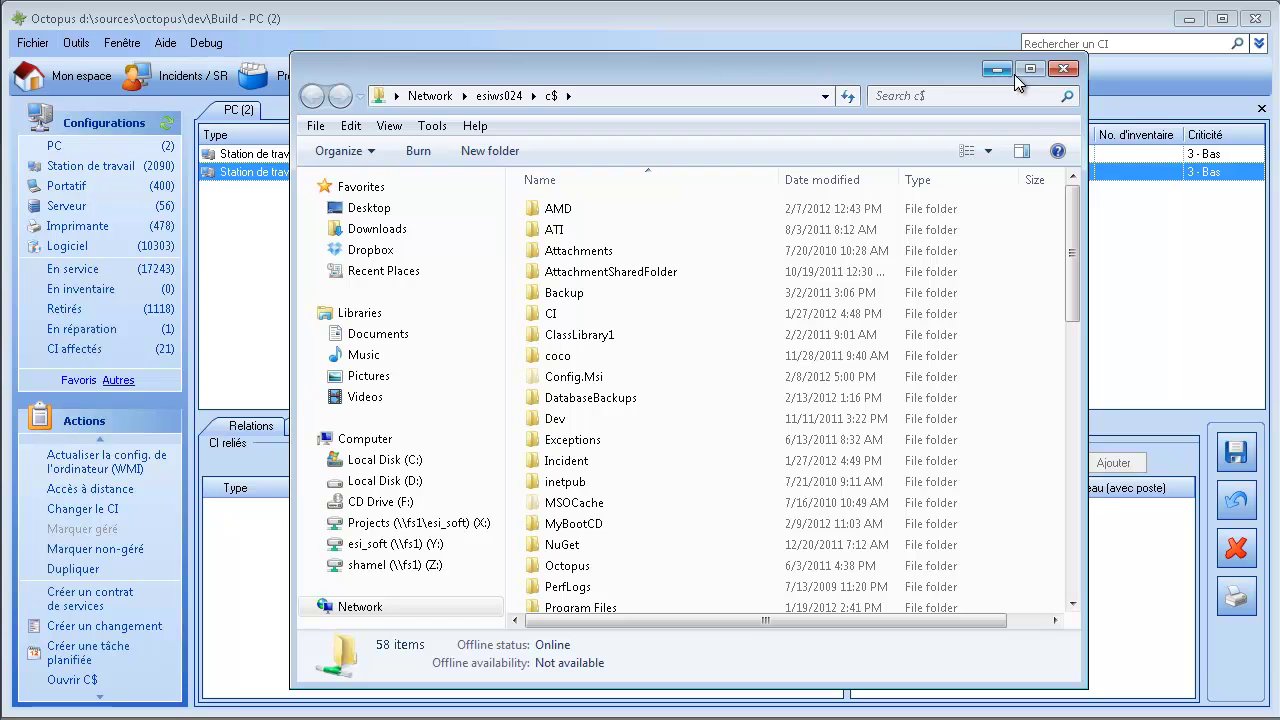
pyautogui.click(1064, 70)
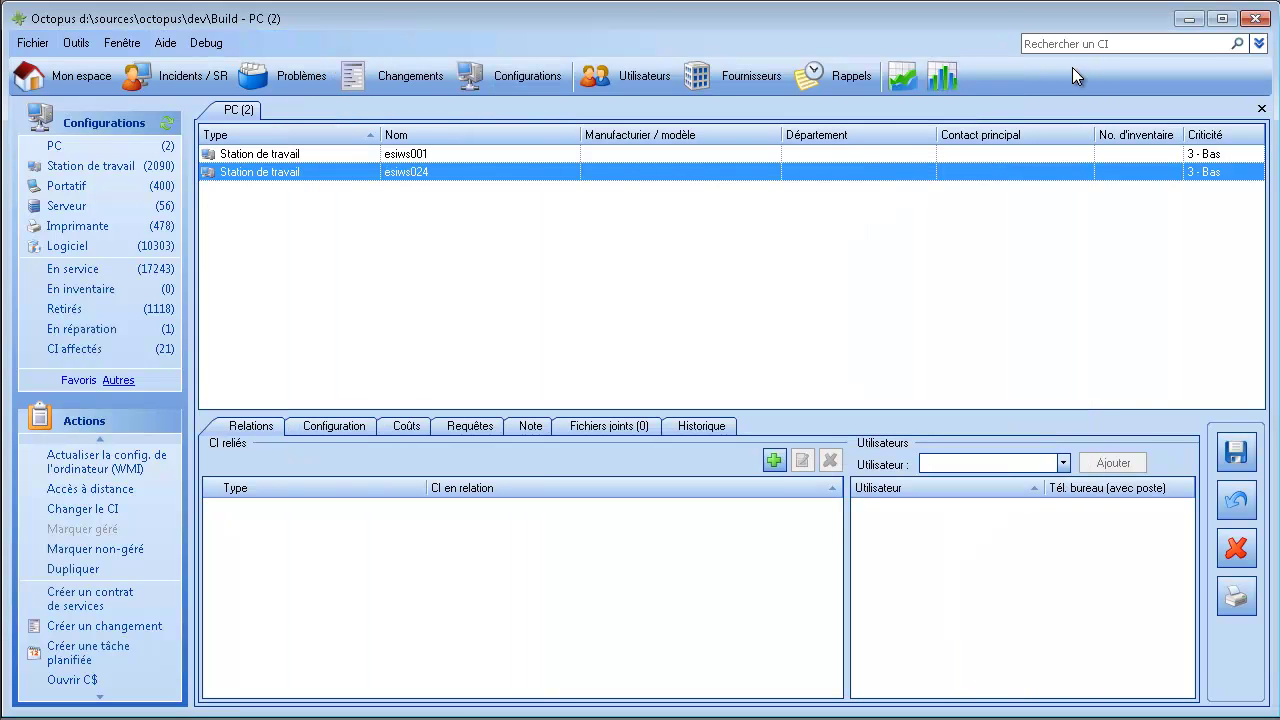
# Examine the definition of the Ouvrir C$ external command in the general reference data.
pyautogui.click(78, 42)
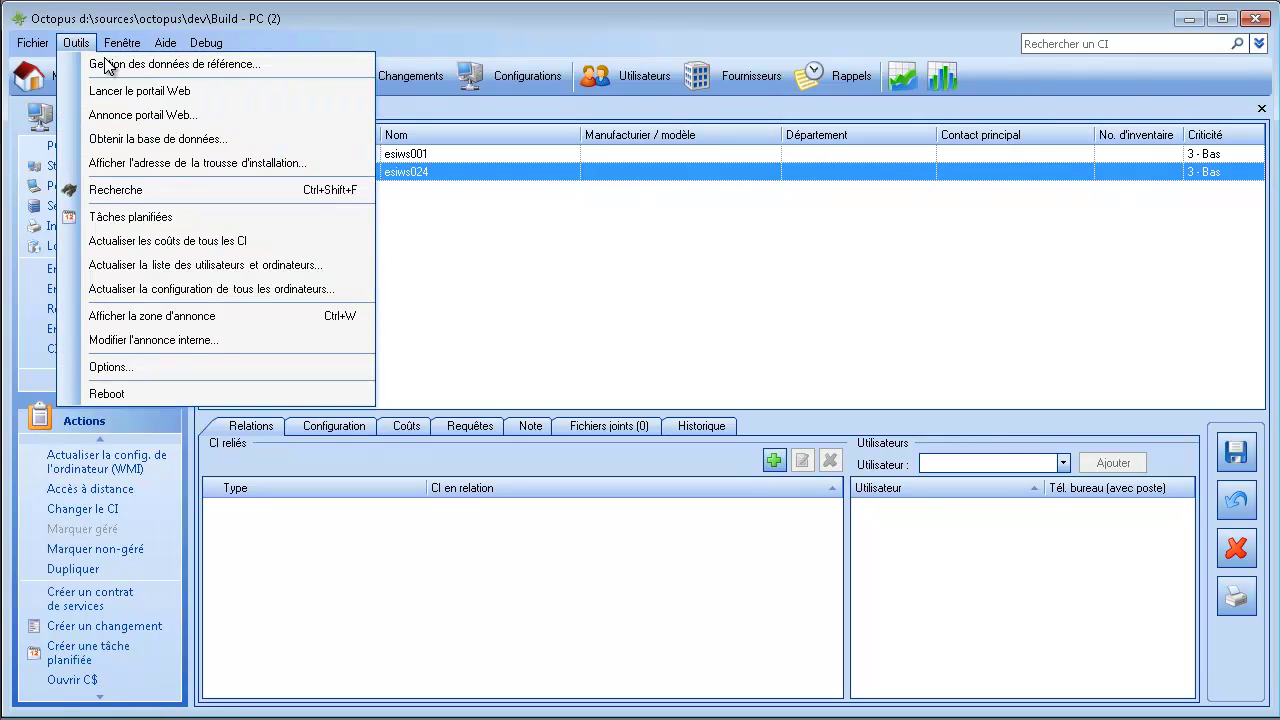
pyautogui.click(107, 64)
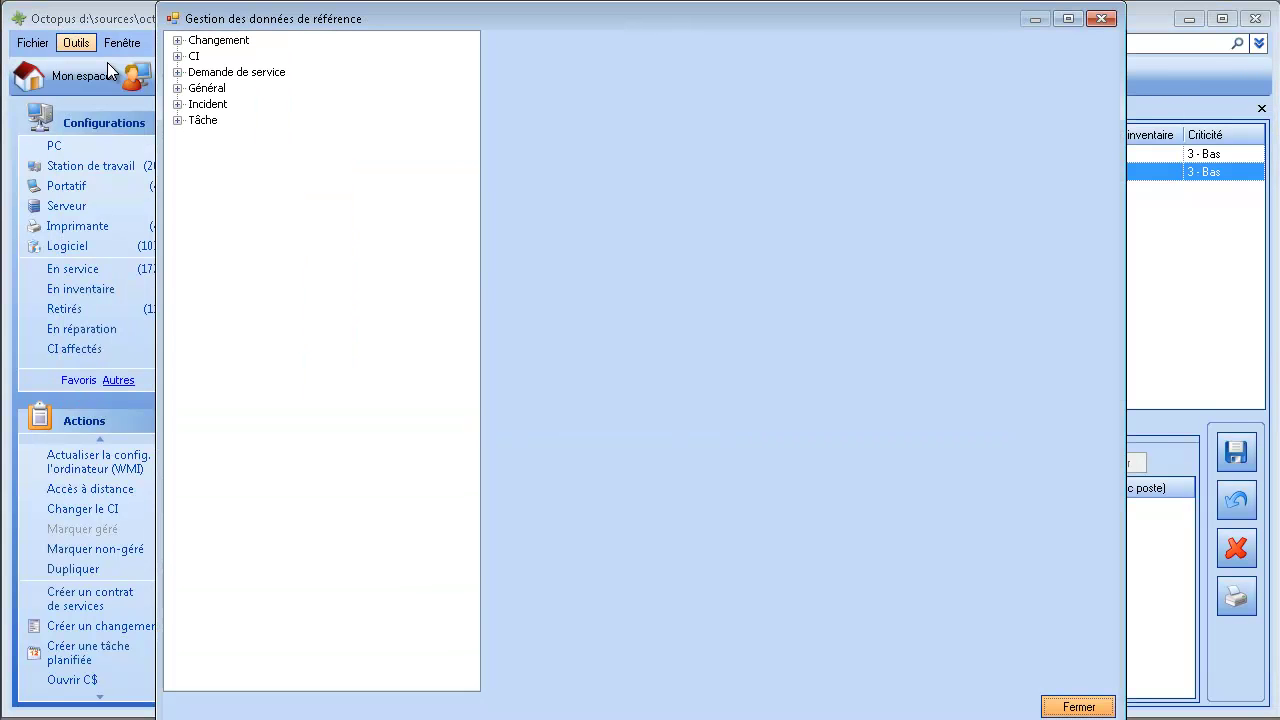
pyautogui.click(177, 88)
pyautogui.click(196, 104)
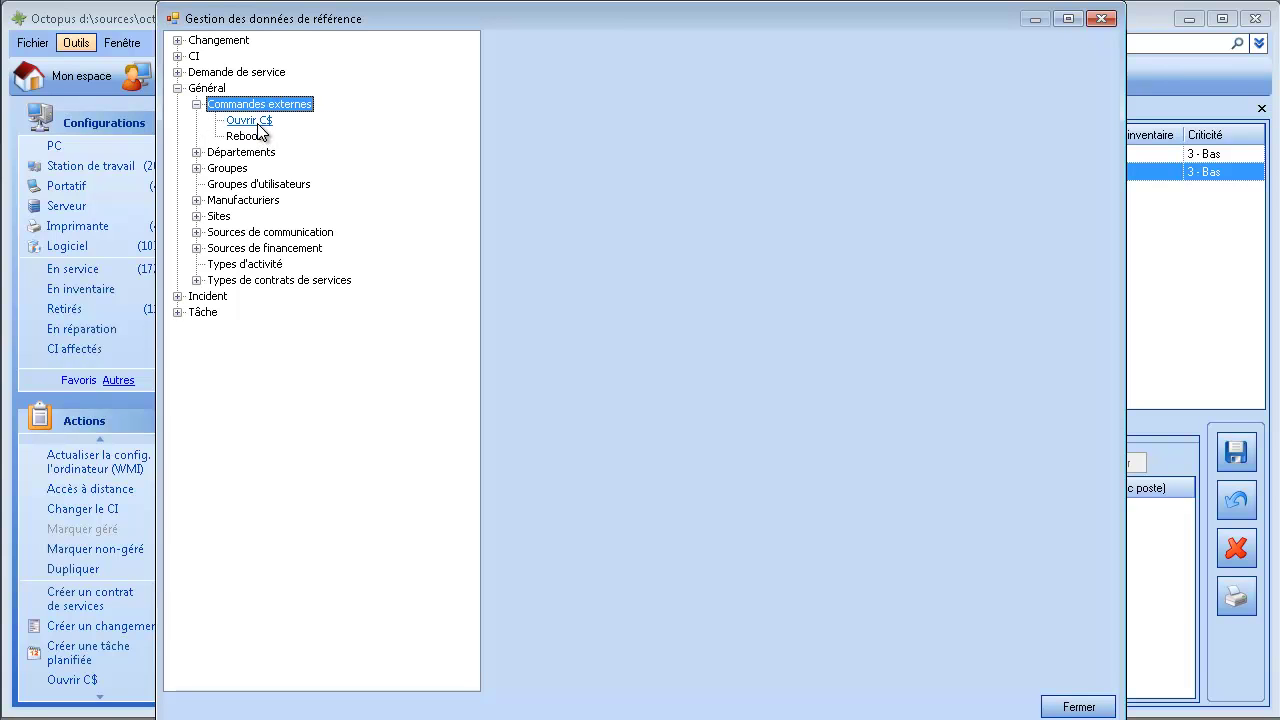
pyautogui.click(249, 121)
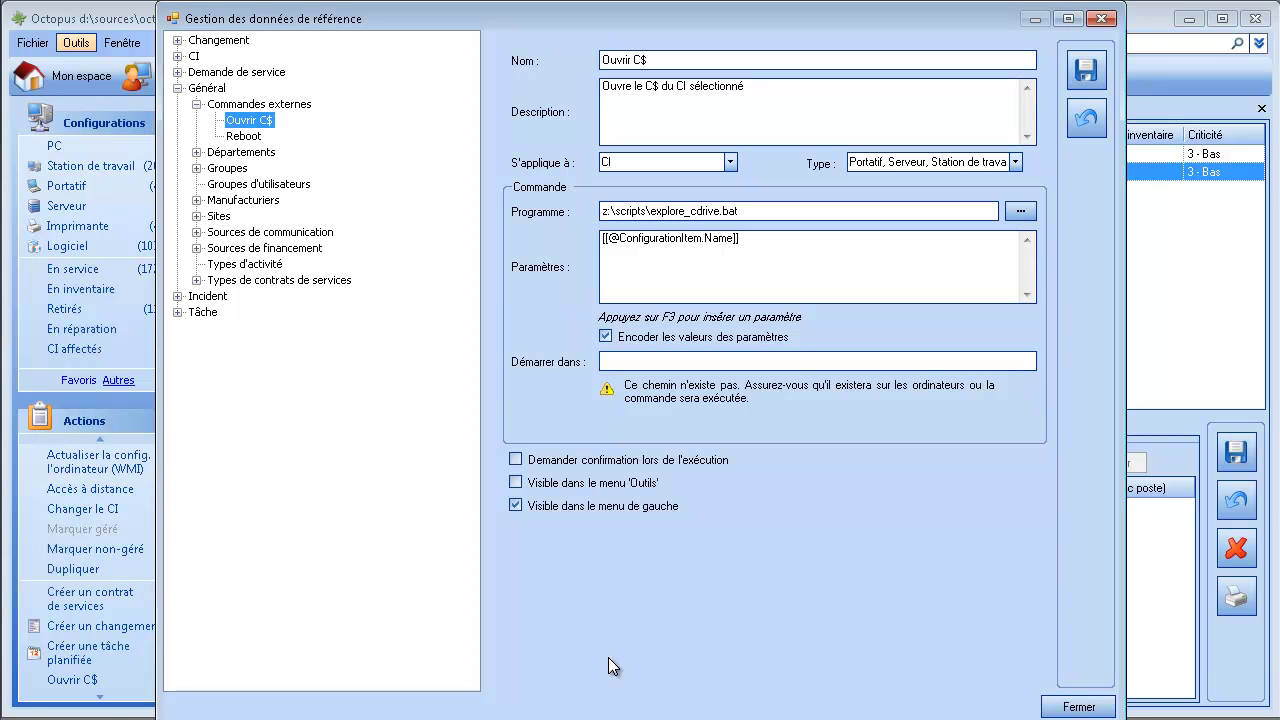
# Start a new external command named Gérer that applies to CI.
pyautogui.click(300, 105)
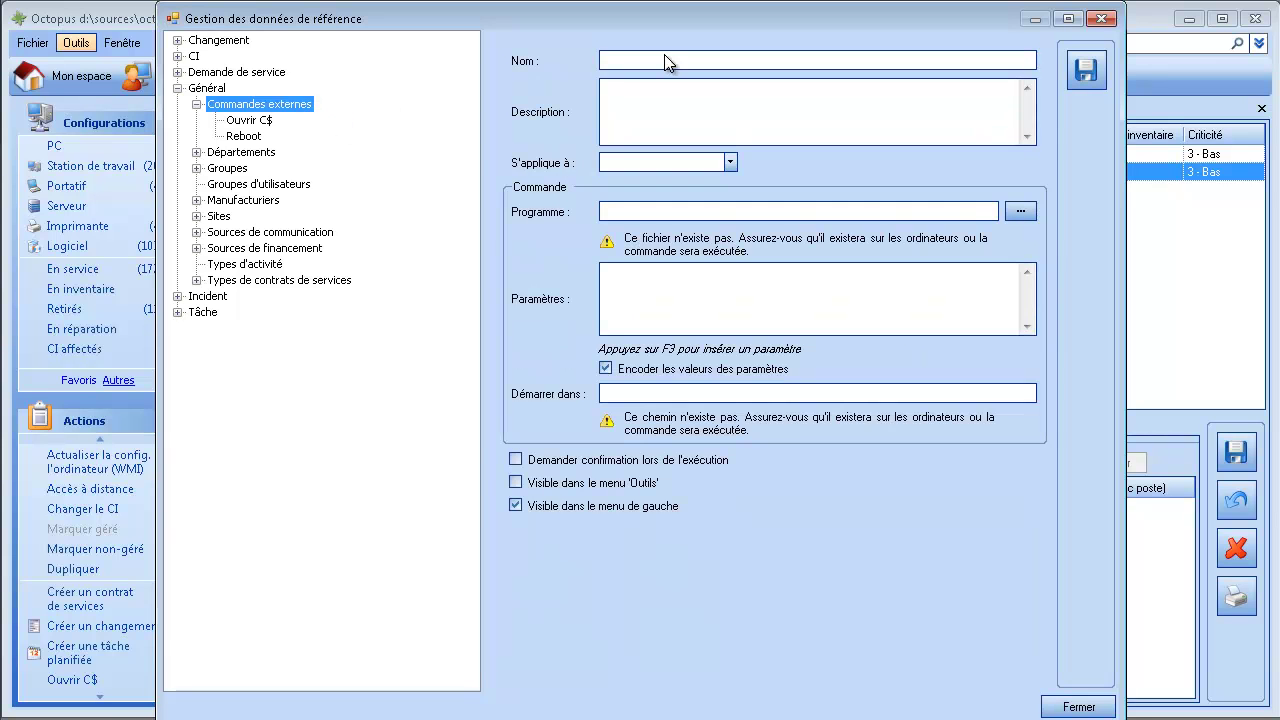
pyautogui.click(664, 57)
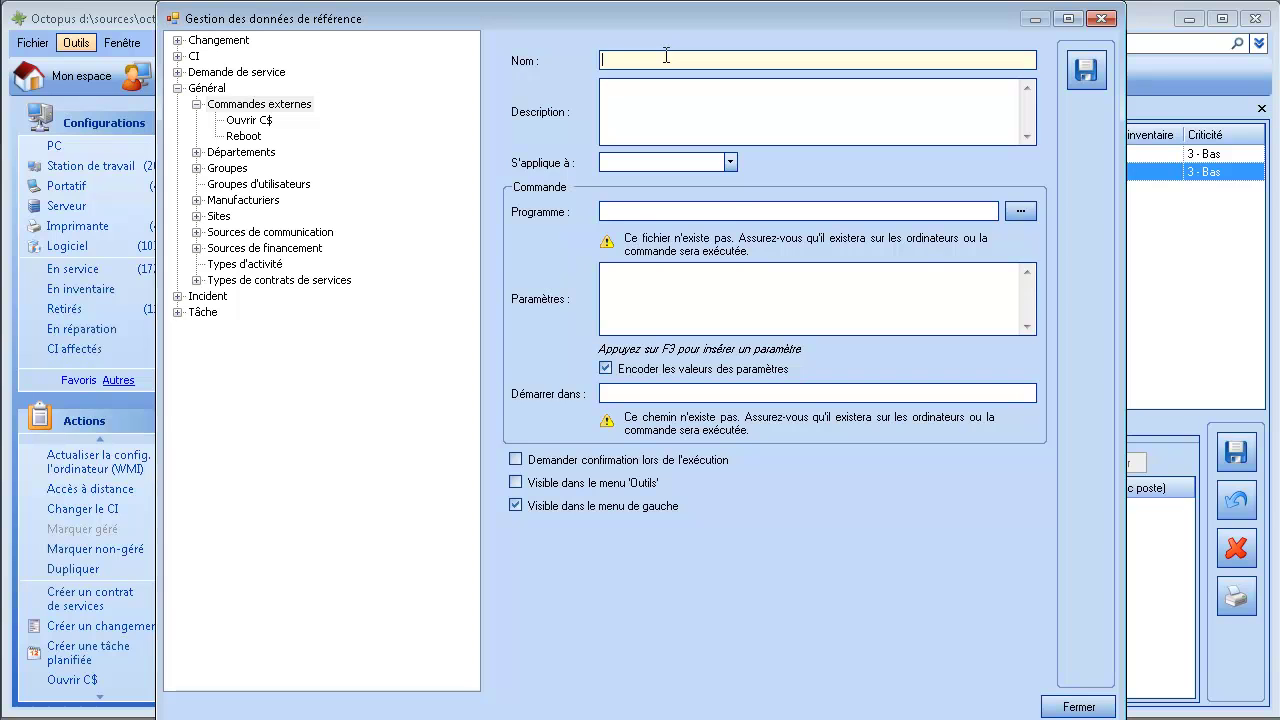
pyautogui.write('Gérer')
pyautogui.click(731, 162)
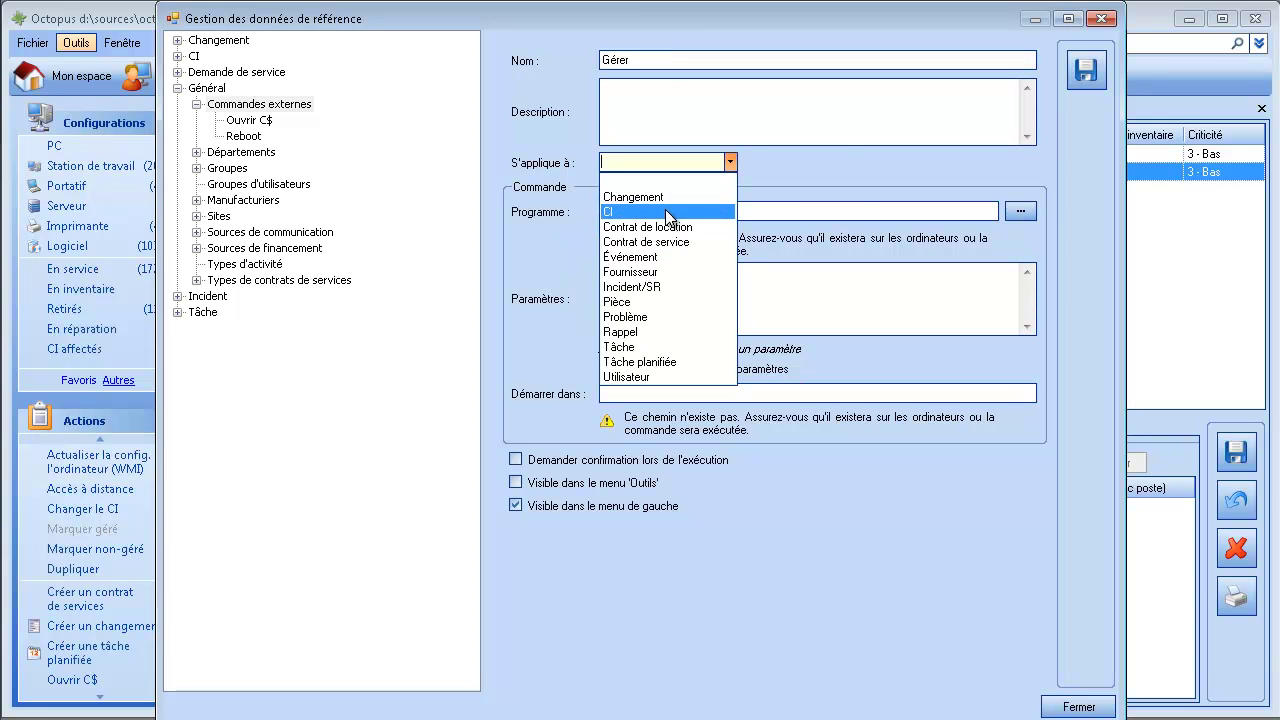
pyautogui.click(667, 211)
# Restrict the Gérer command to the CI types Station de travail, Serveur and Portatif.
pyautogui.click(1015, 162)
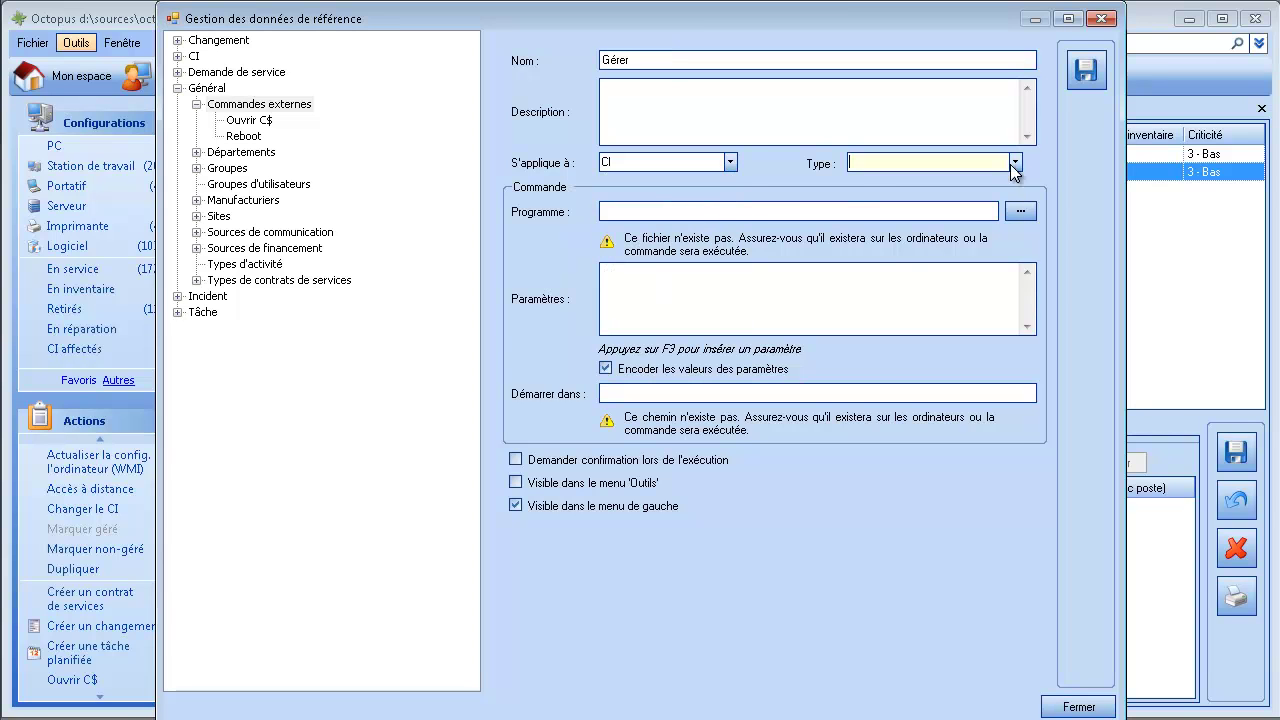
pyautogui.write('sta')
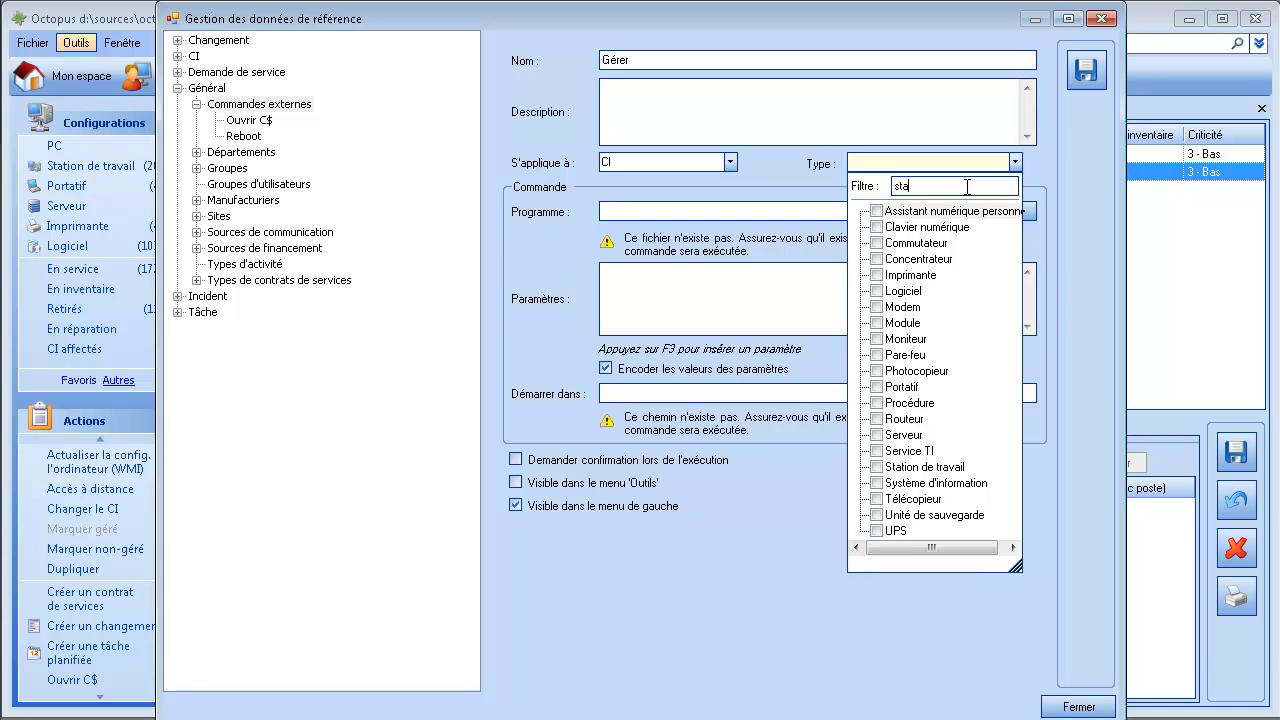
pyautogui.hotkey('shift', 'Home')
pyautogui.write('ser')
pyautogui.click(903, 214)
pyautogui.doubleClick(928, 186)
pyautogui.write('por')
pyautogui.click(900, 212)
pyautogui.click(769, 214)
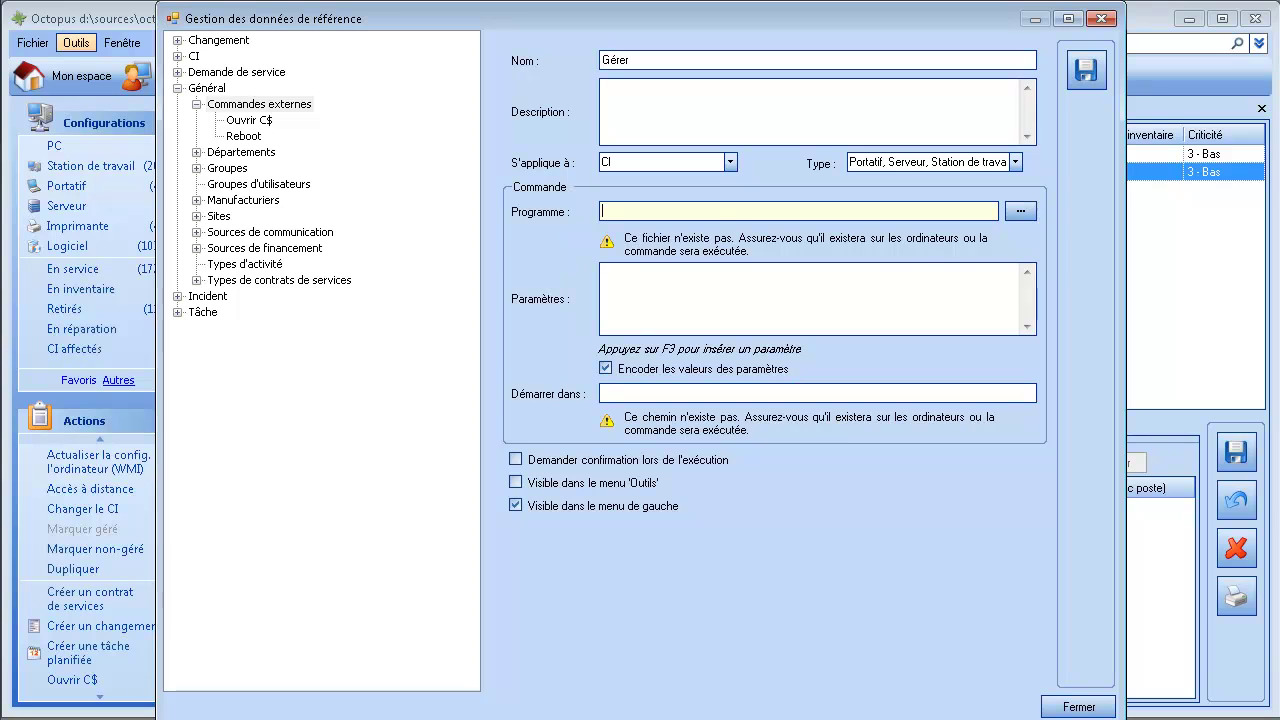
pyautogui.write('%windir%\\system32\\mmc.exe')
pyautogui.click(628, 296)
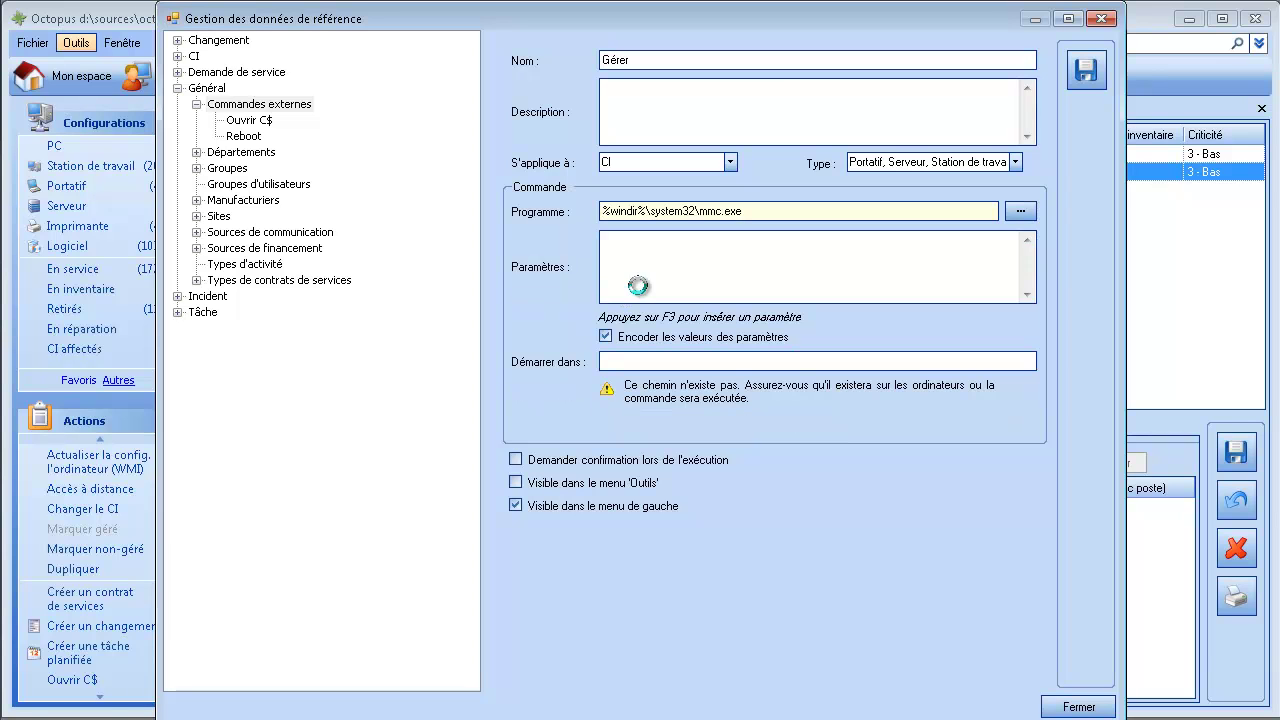
pyautogui.write('%windir%\\system32\\compmgmt.msc /computer:\\\\')
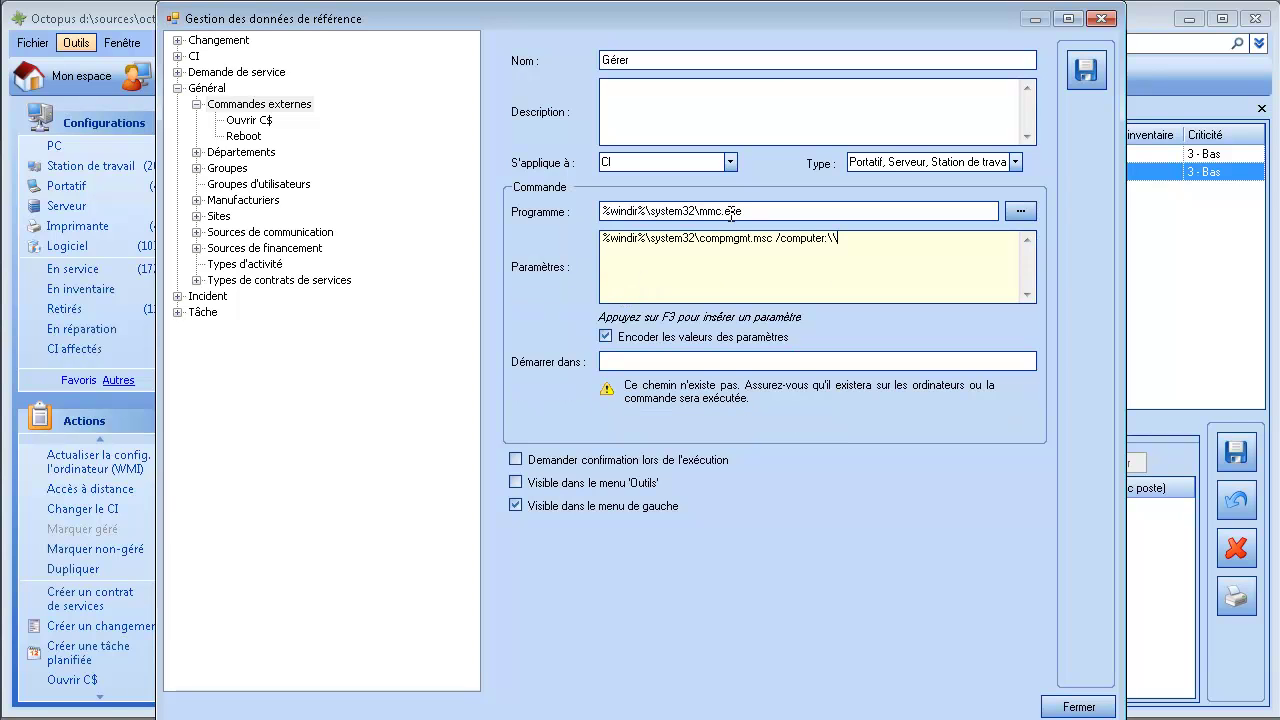
pyautogui.press('F3')
pyautogui.write('nom')
pyautogui.click(524, 398)
pyautogui.click(660, 559)
# Set the command's start folder to %windir%\system32\, then save the command and close the reference data management.
pyautogui.click(751, 366)
pyautogui.write('%windir%\\system32\\')
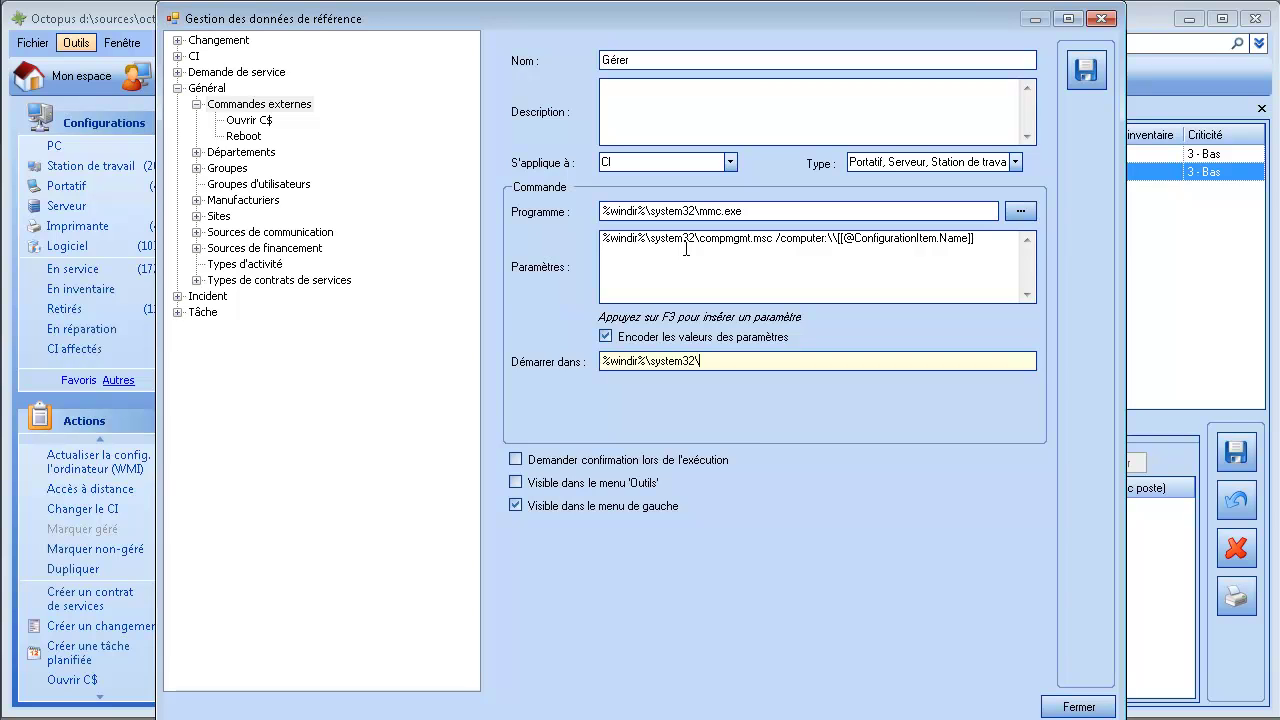
pyautogui.click(1086, 68)
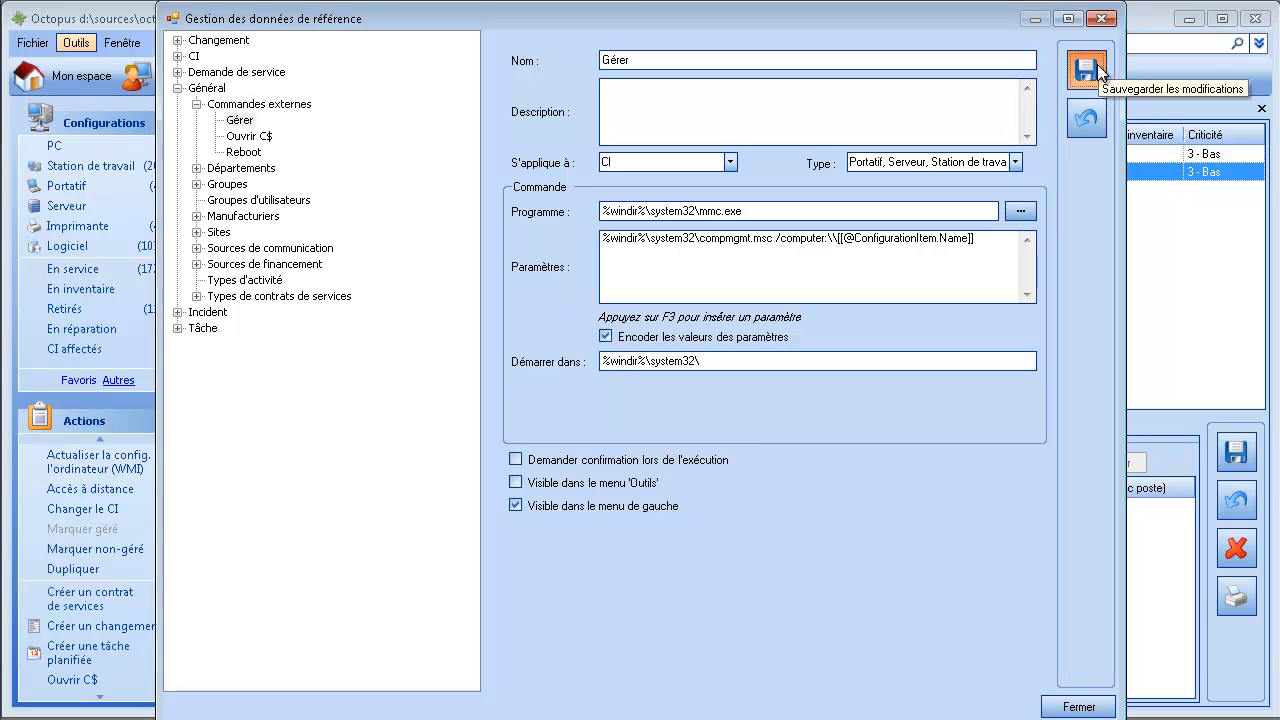
pyautogui.click(1097, 708)
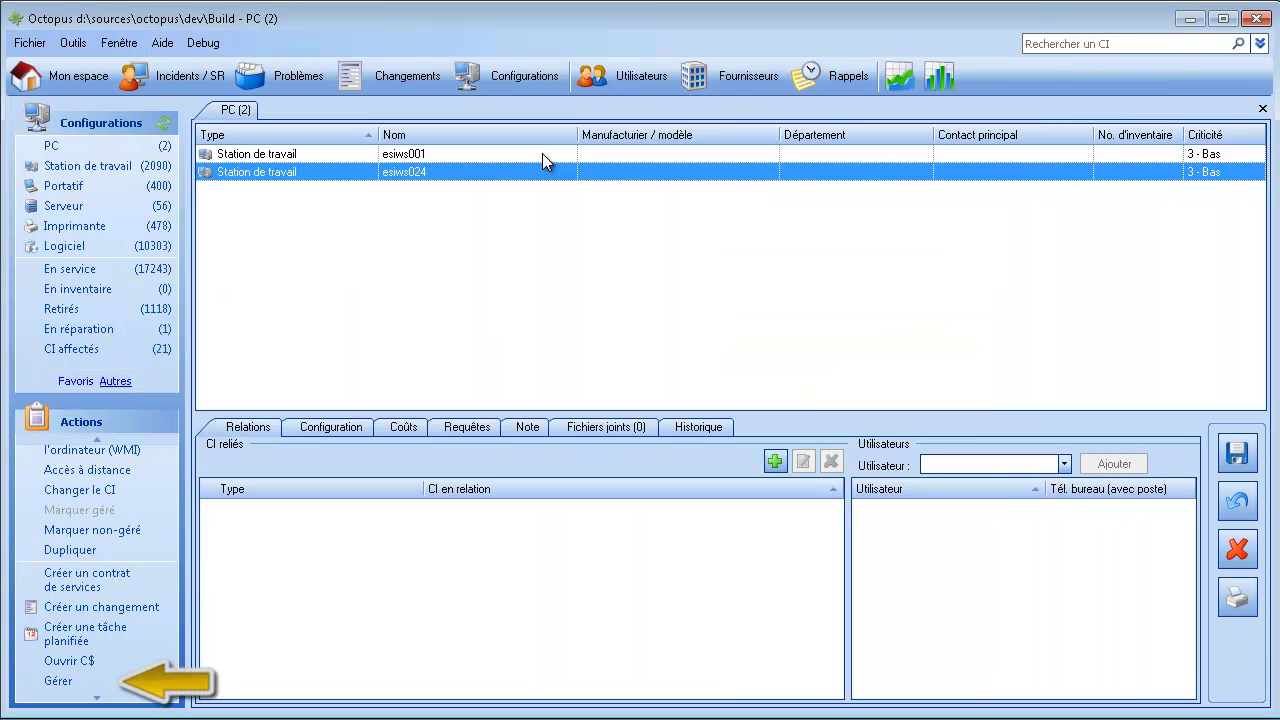
# Run the Gérer command on esiws001 and esiws024 together, and close both Computer Management windows.
pyautogui.keyDown('ctrl'); pyautogui.click(542, 153); pyautogui.keyUp('ctrl')
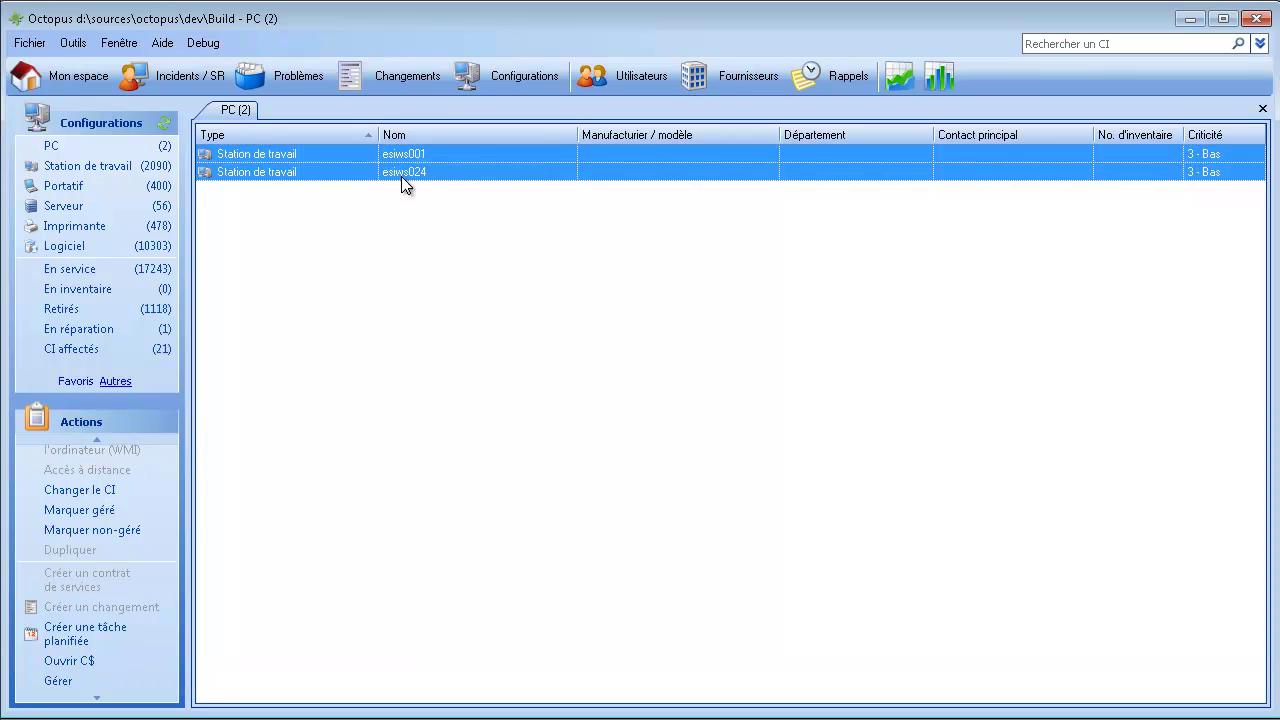
pyautogui.click(88, 681)
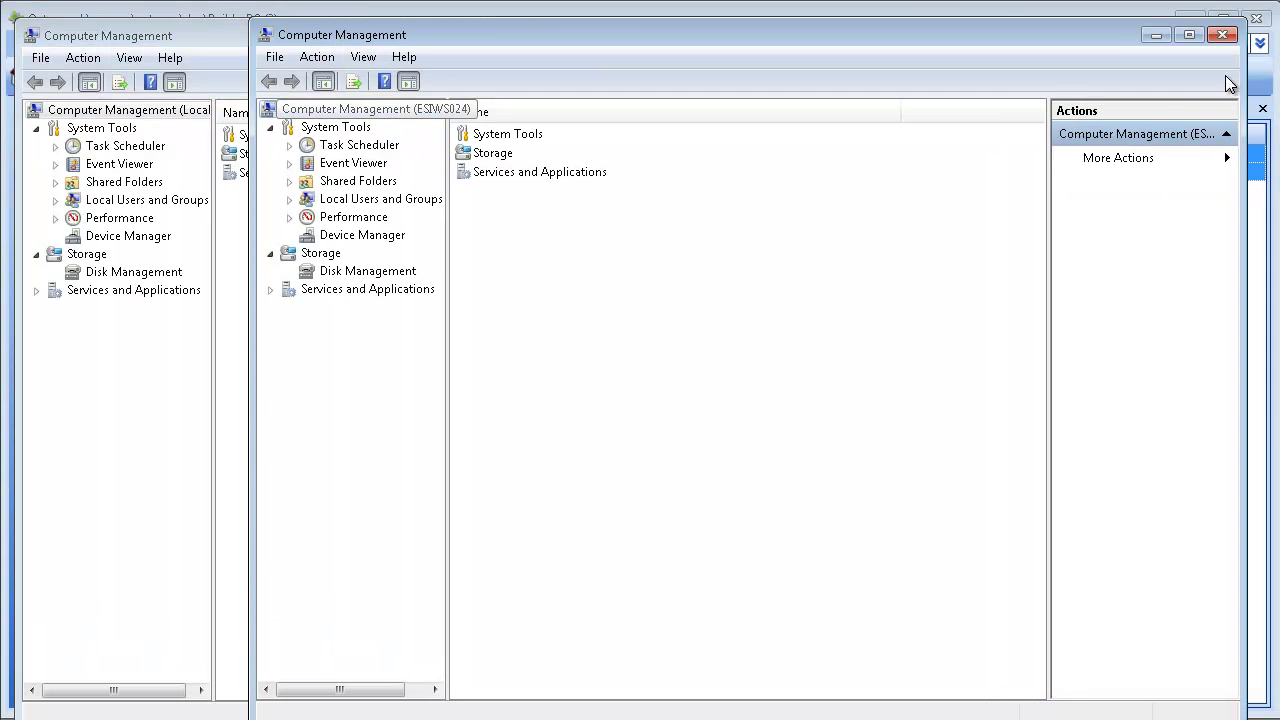
pyautogui.click(1226, 36)
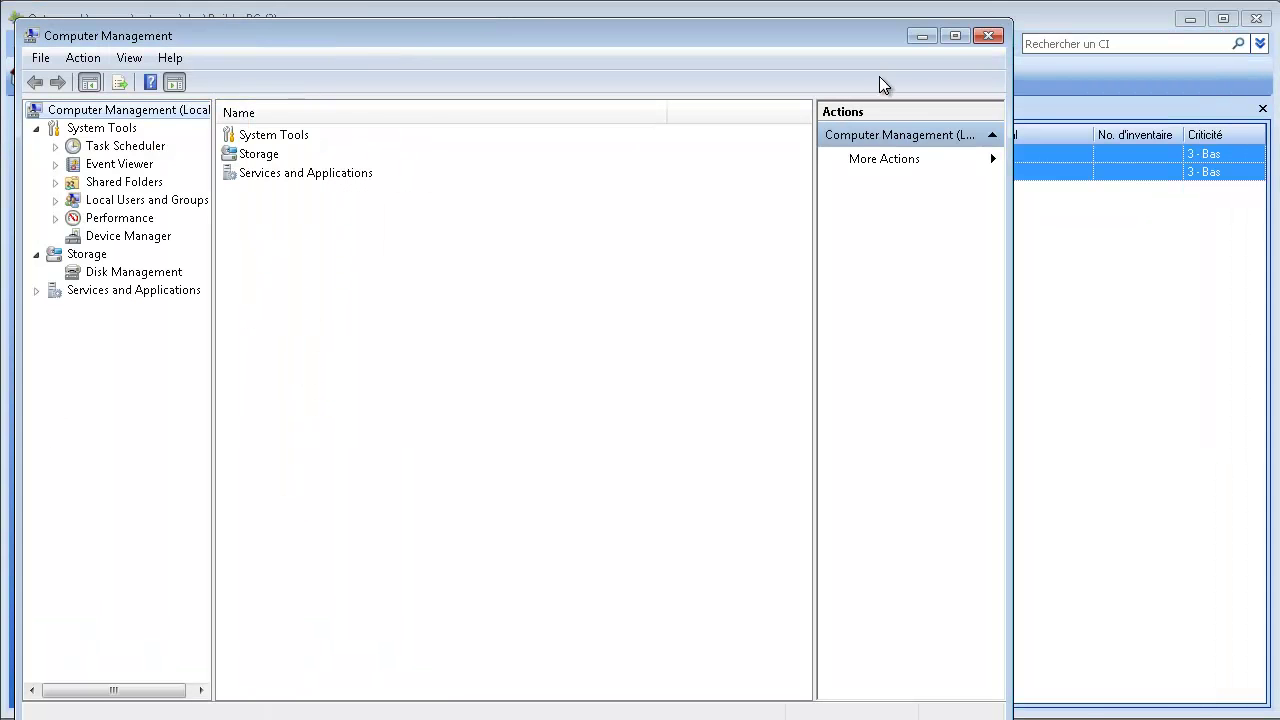
pyautogui.click(986, 40)
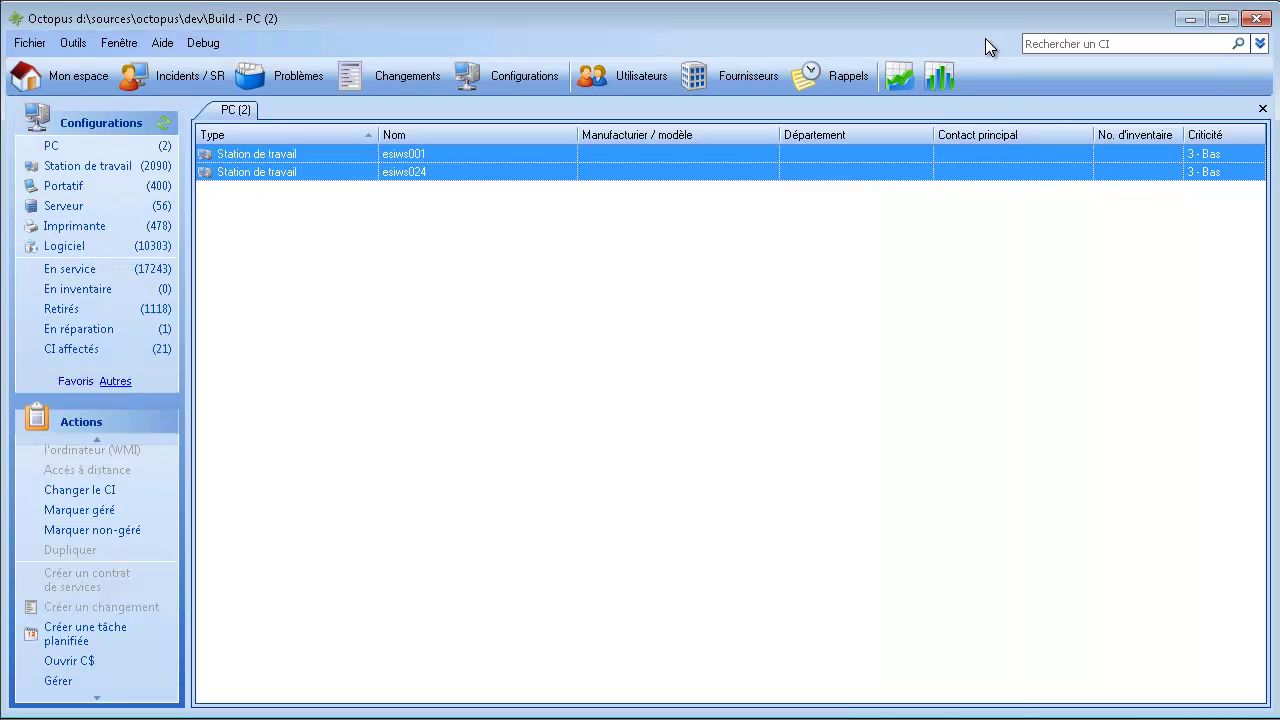